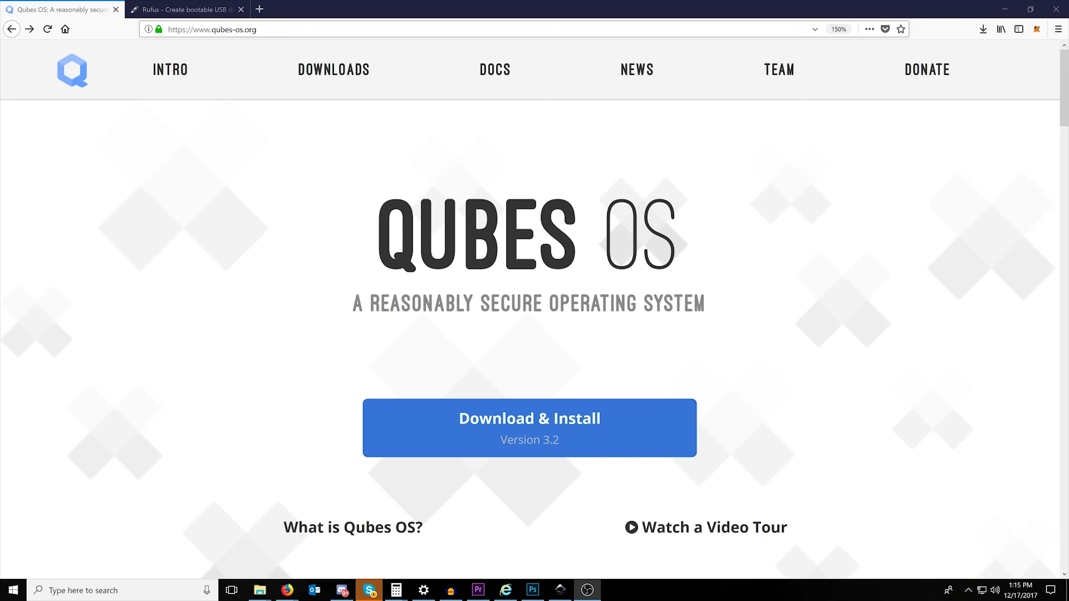
# Open the Qubes OS downloads page, choose to save the Release 3.2 ISO, then cancel
pyautogui.click(483, 427)
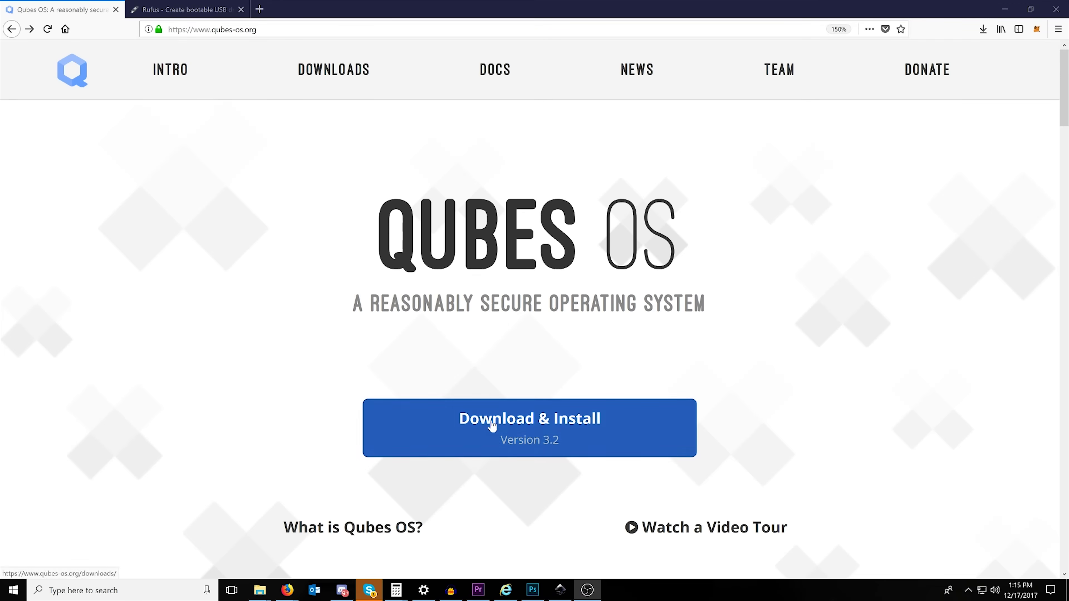
pyautogui.scroll(-3, 269, 327)
pyautogui.scroll(-2, 269, 327)
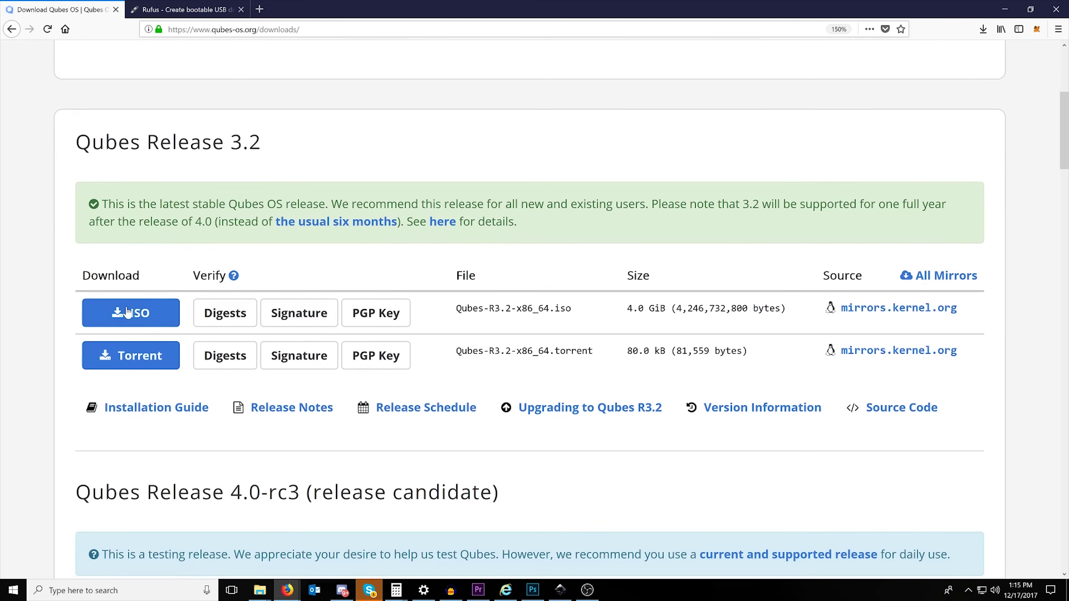
pyautogui.click(144, 318)
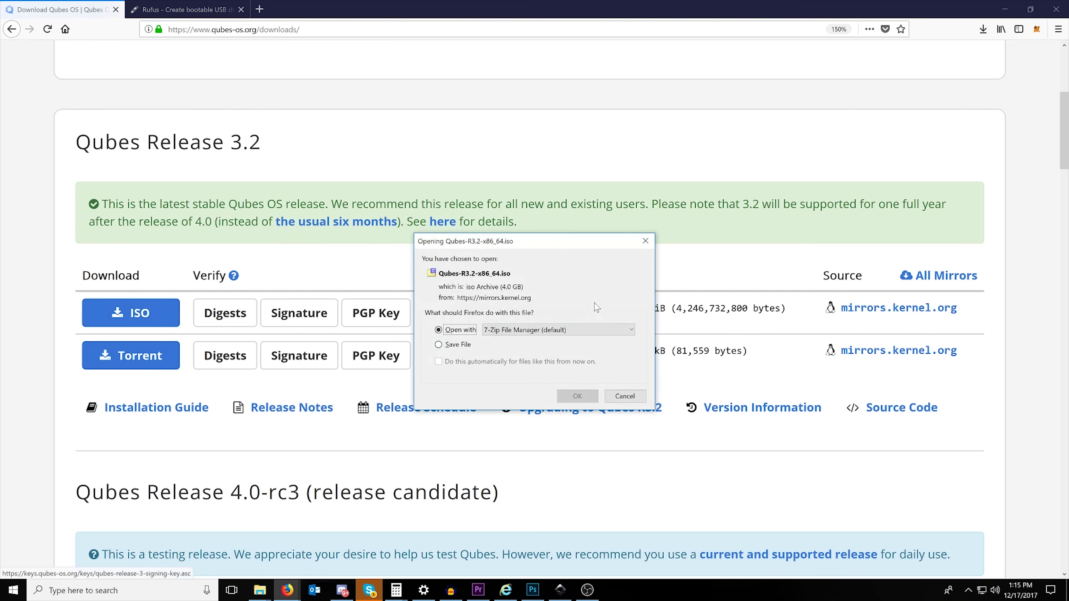
pyautogui.click(463, 346)
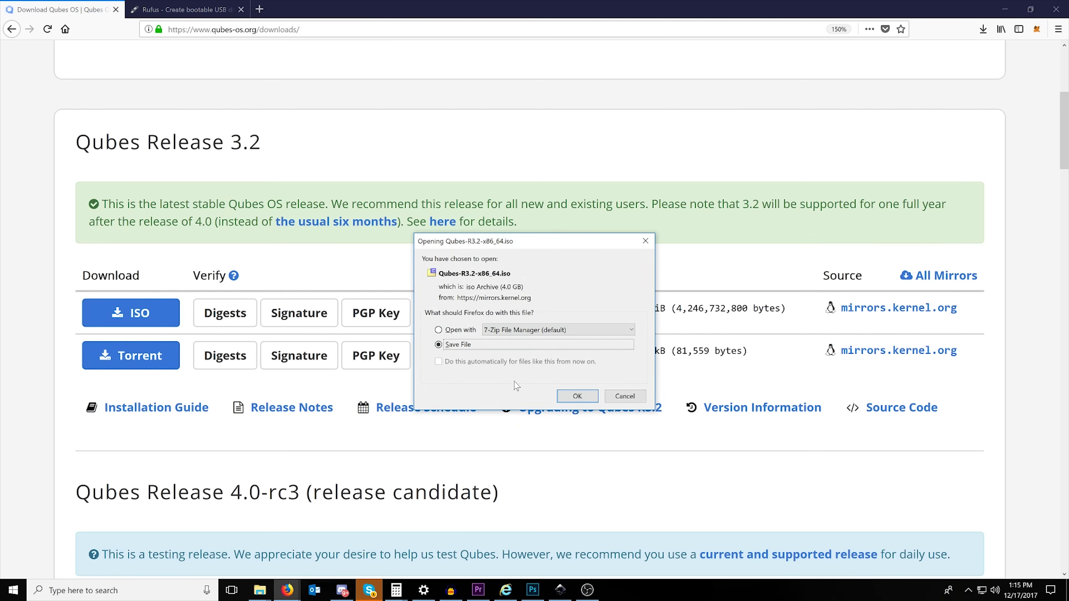
pyautogui.click(625, 396)
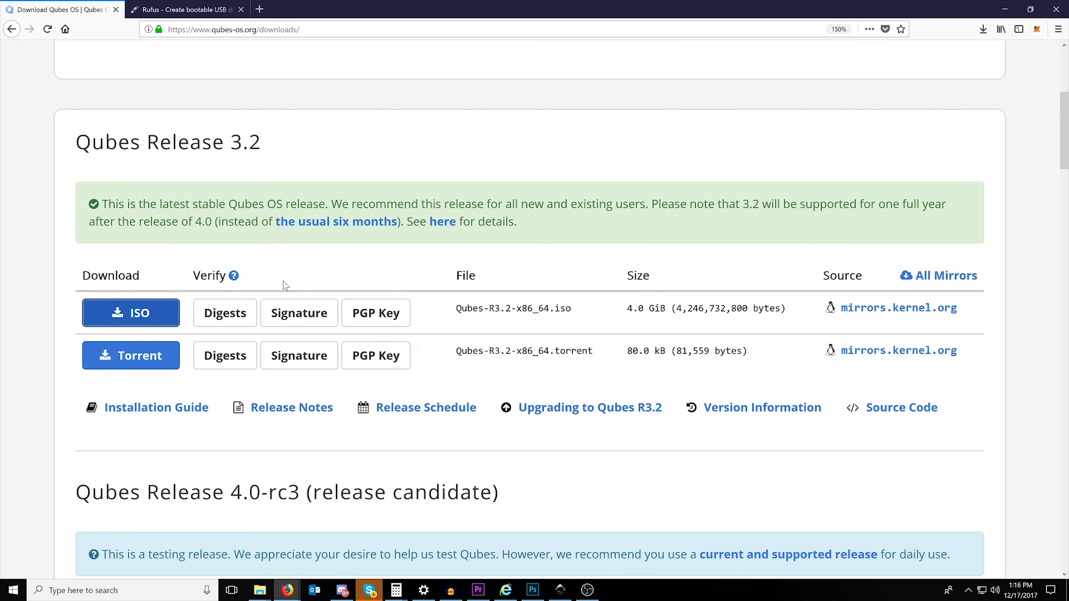
pyautogui.scroll(2, 278, 354)
# Download and save Rufus 2.18 from the Rufus website tab
pyautogui.click(189, 9)
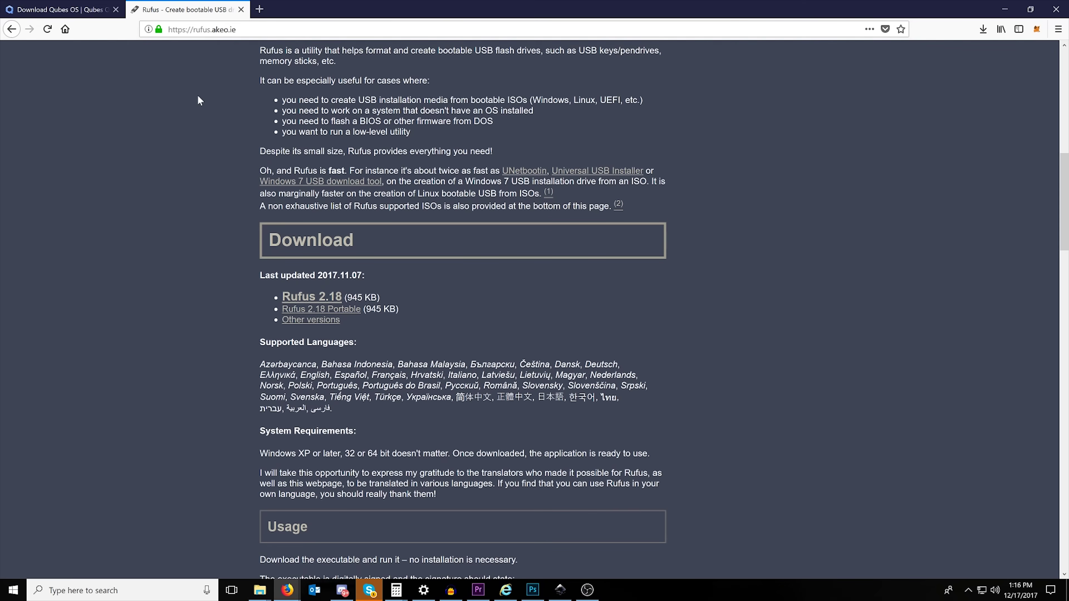
pyautogui.scroll(5, 198, 100)
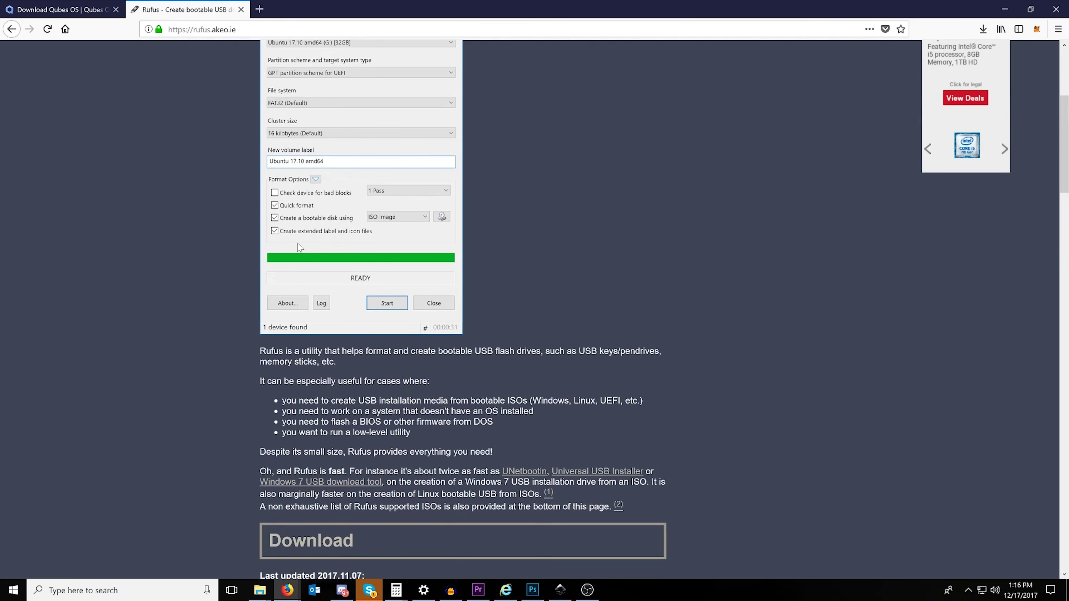
pyautogui.scroll(-5, 299, 247)
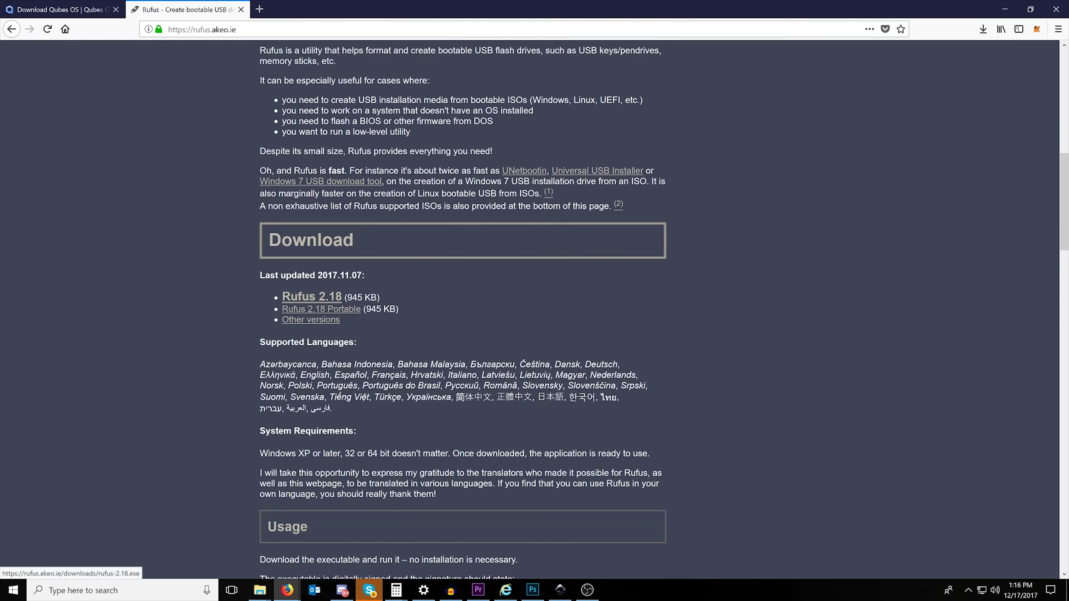
pyautogui.click(328, 303)
pyautogui.click(626, 329)
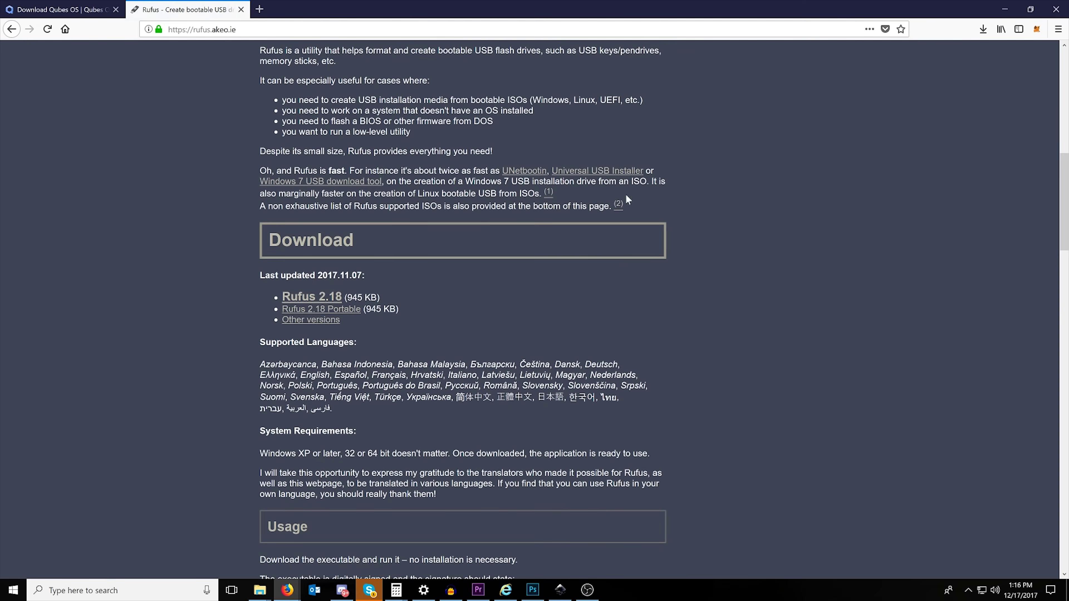
pyautogui.click(983, 29)
# Launch the downloaded Rufus and keep the 32GB ESD-USB drive as the target device
pyautogui.click(812, 63)
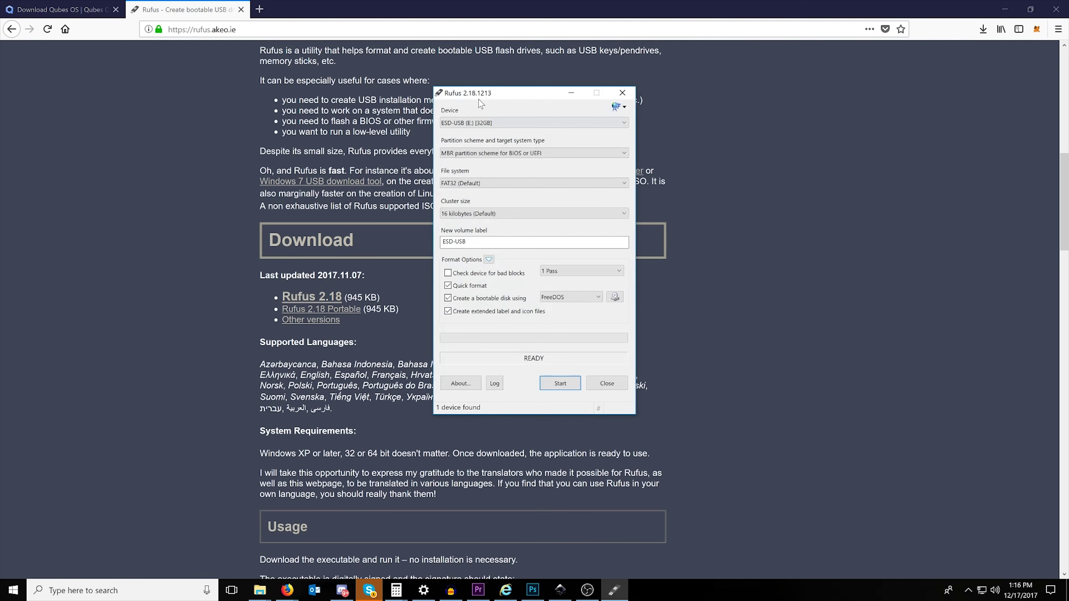
pyautogui.moveTo(481, 97); pyautogui.dragTo(416, 148)
pyautogui.click(416, 177)
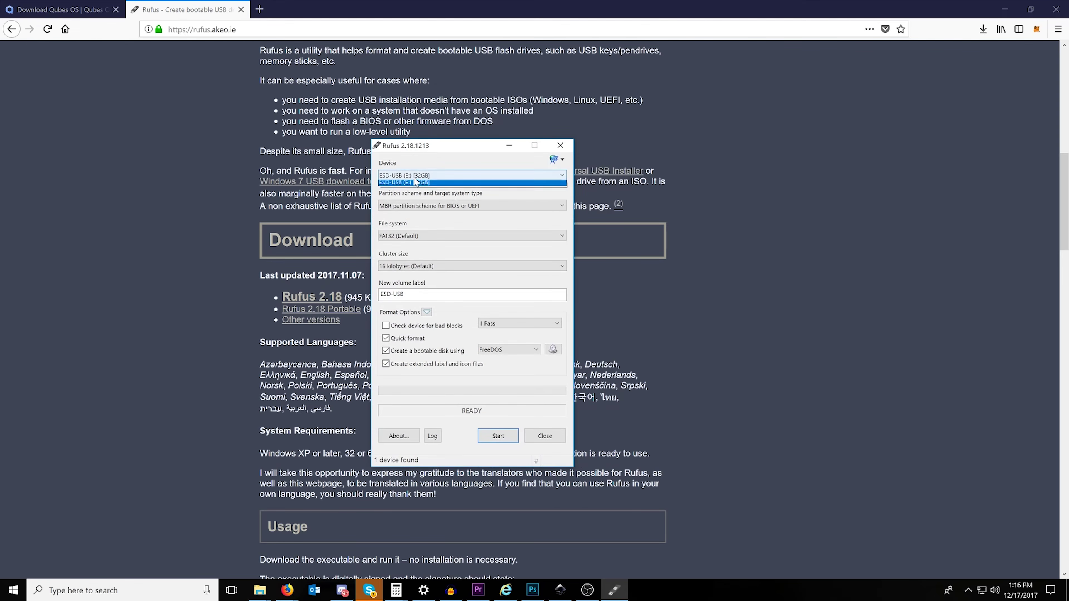
pyautogui.click(410, 186)
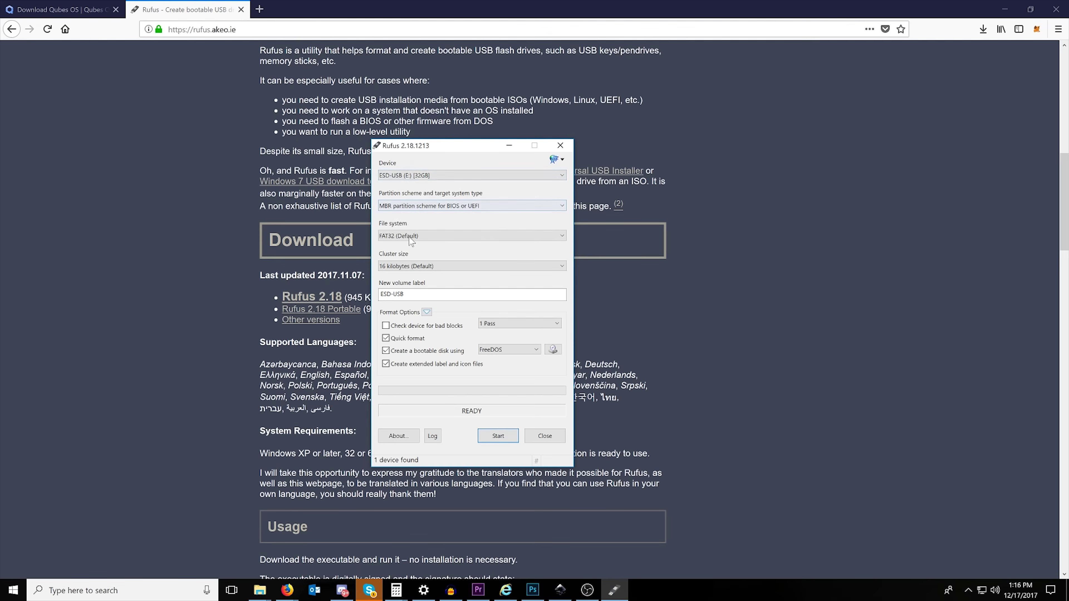
# Keep the MBR partition scheme, FAT32 file system and 16 kilobyte cluster size
pyautogui.click(412, 206)
pyautogui.click(412, 212)
pyautogui.click(410, 236)
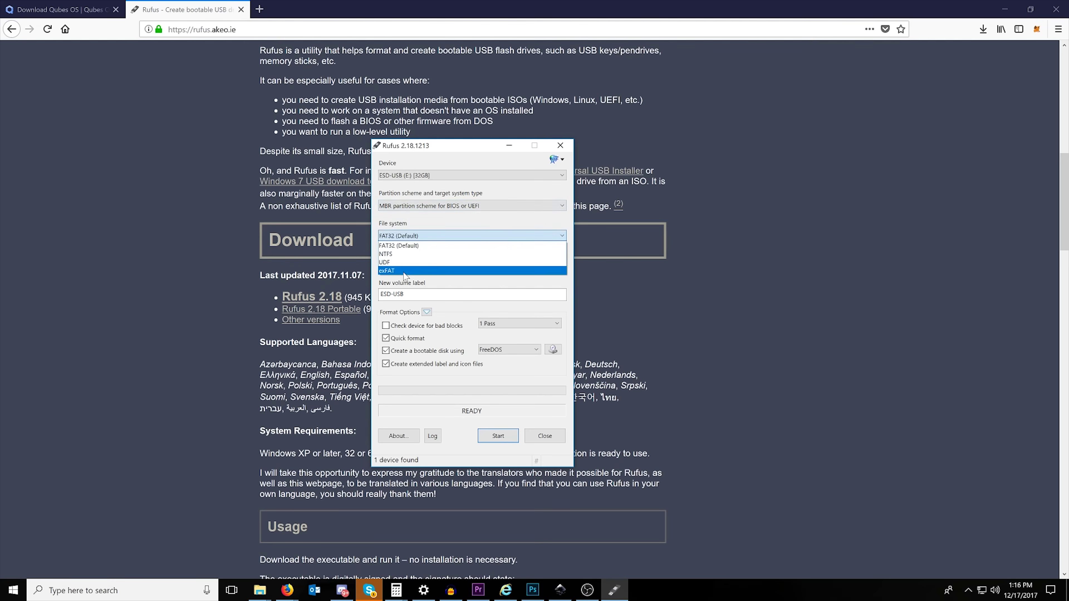
pyautogui.click(404, 247)
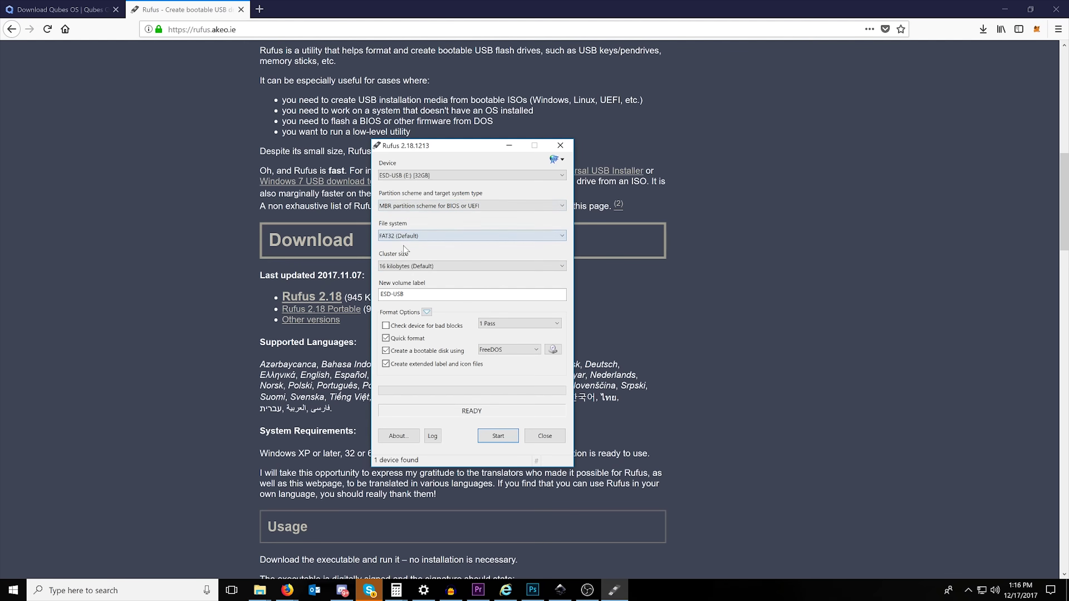
pyautogui.click(408, 268)
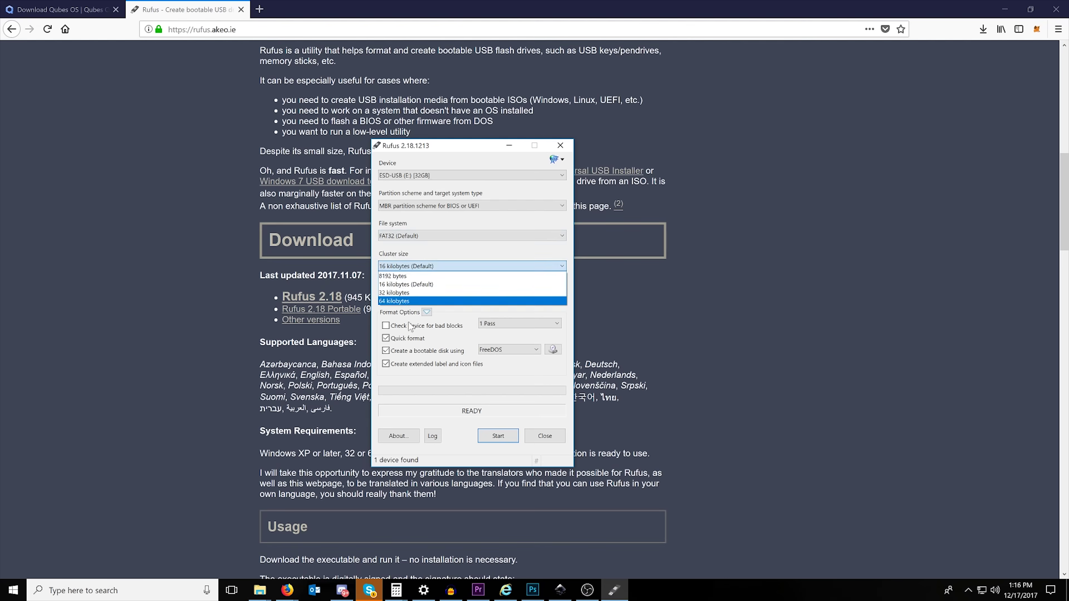
pyautogui.click(410, 286)
pyautogui.click(405, 266)
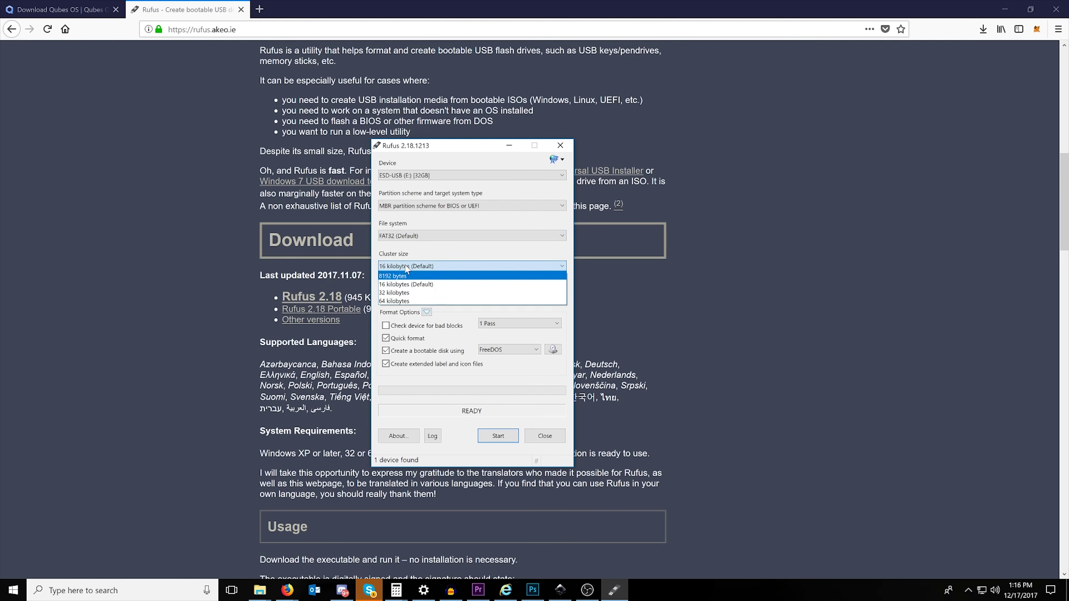
pyautogui.click(410, 286)
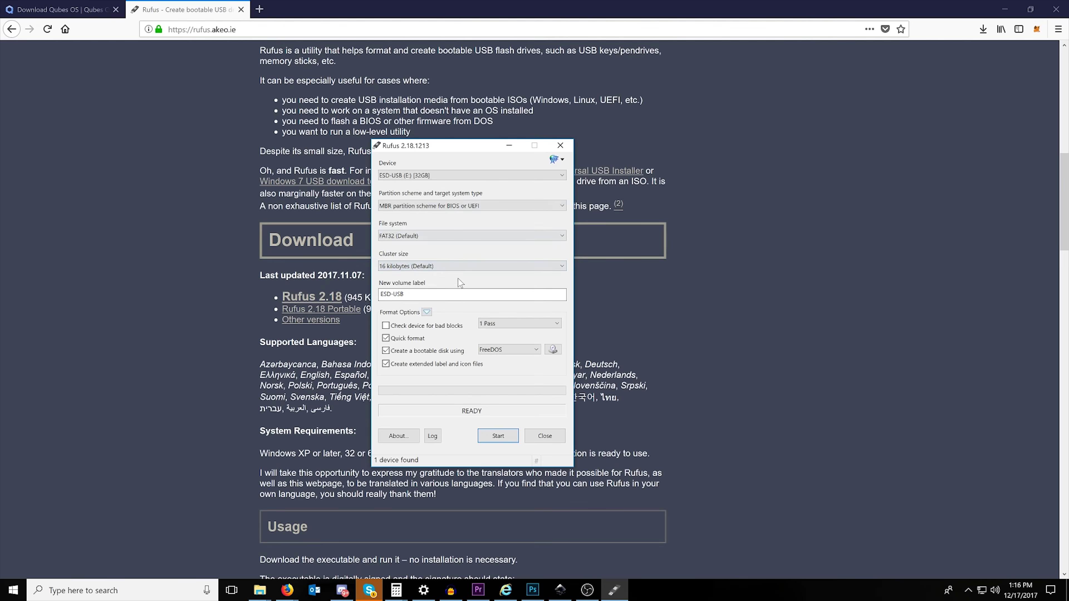
# Replace the ESD-USB volume label with Qubes
pyautogui.moveTo(454, 146); pyautogui.dragTo(440, 118)
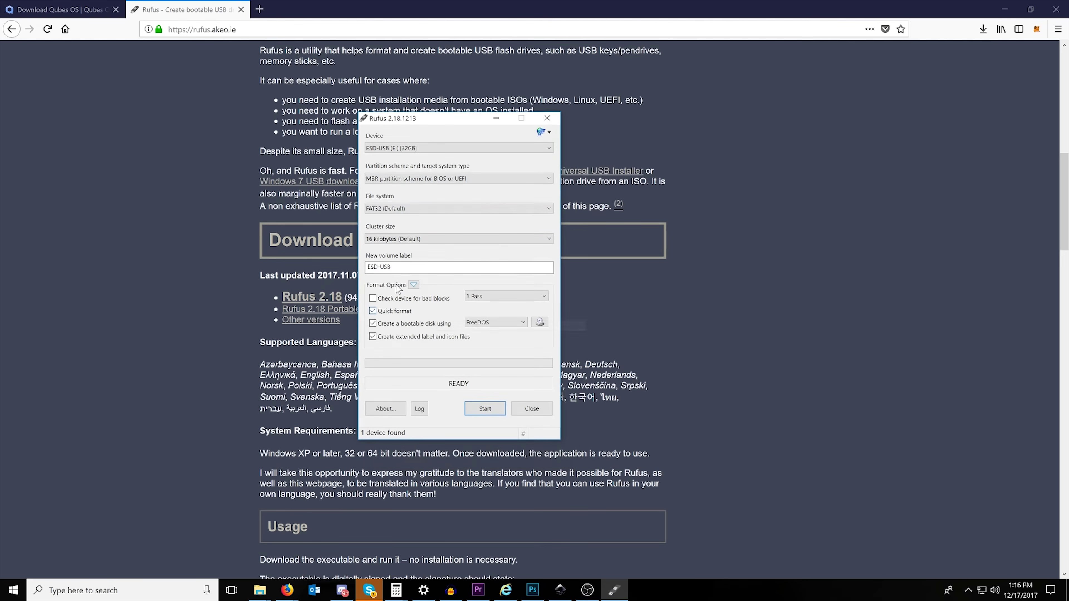
pyautogui.moveTo(425, 267); pyautogui.dragTo(321, 262)
pyautogui.write('Qubes')
# Set the bootable disk type to DD Image and bring up the image file chooser
pyautogui.click(490, 322)
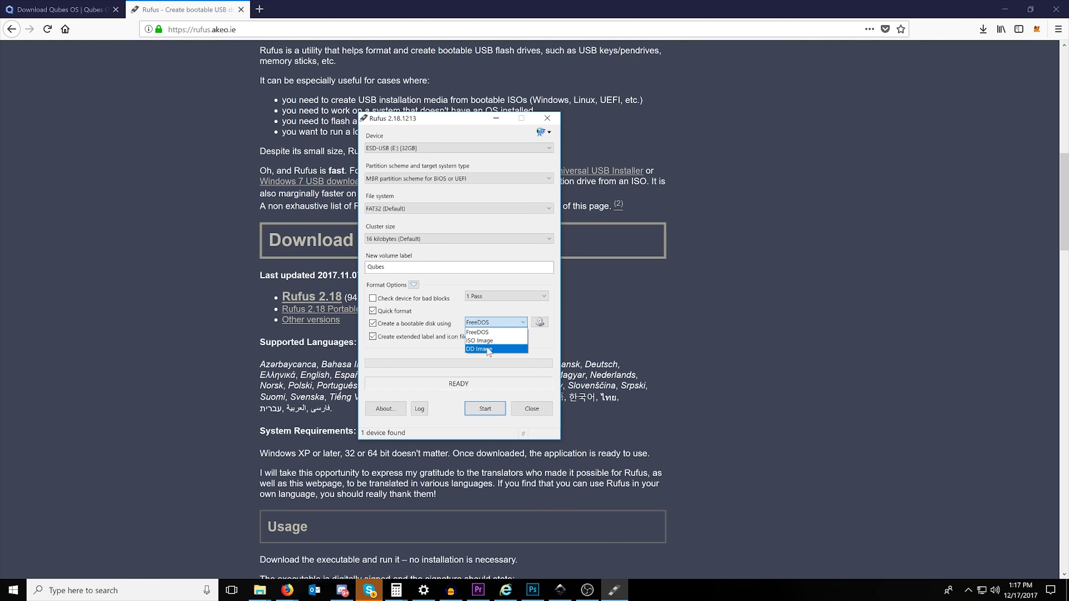
pyautogui.click(488, 350)
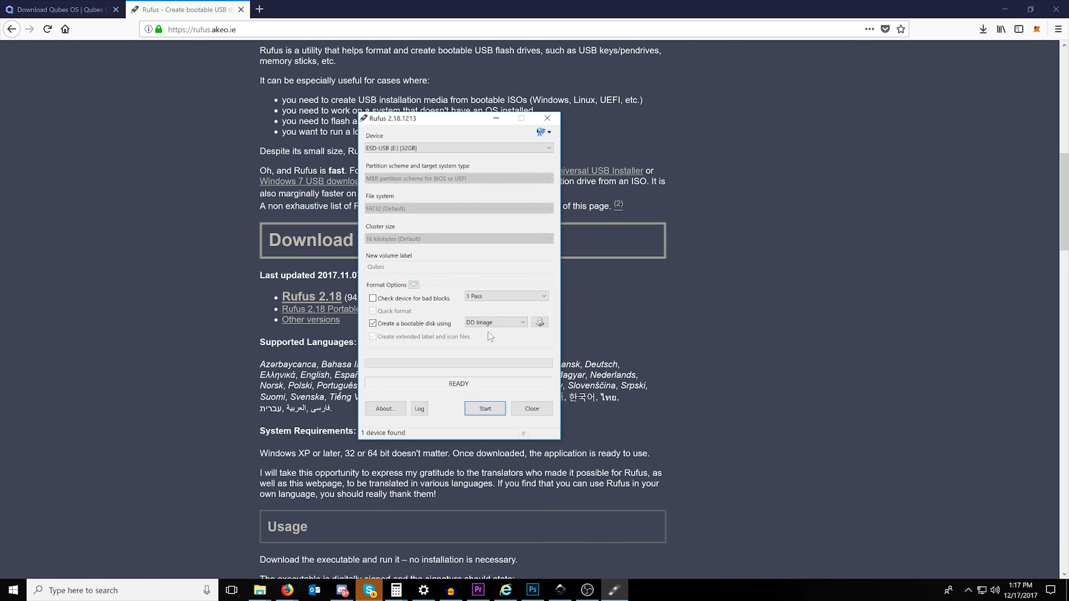
pyautogui.click(539, 322)
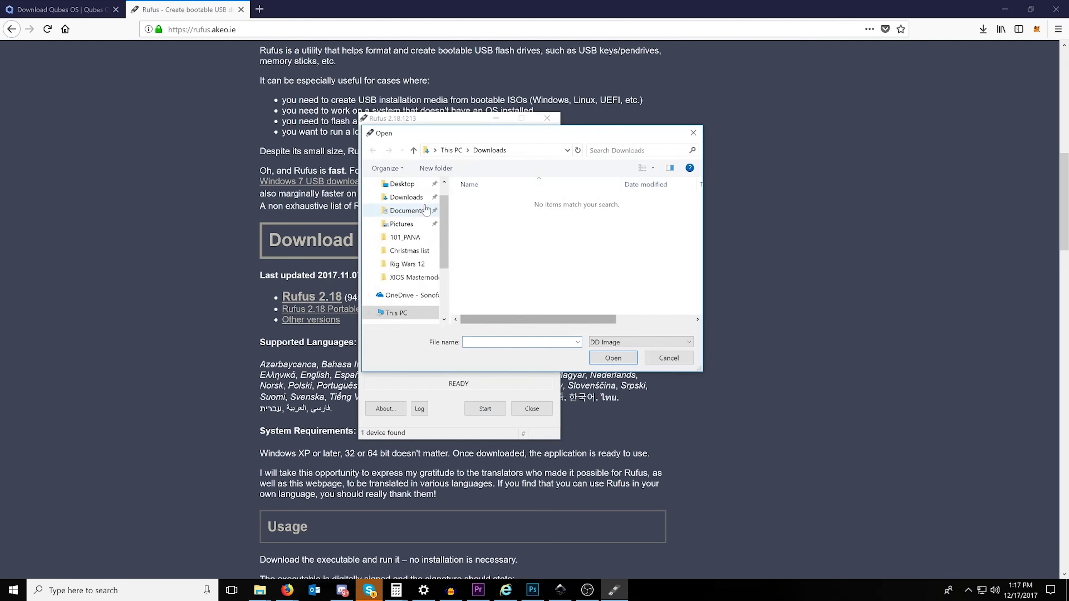
# Load Qubes-R3.2-x86_64.iso from Downloads, with the filter set to All files, as the image
pyautogui.click(405, 222)
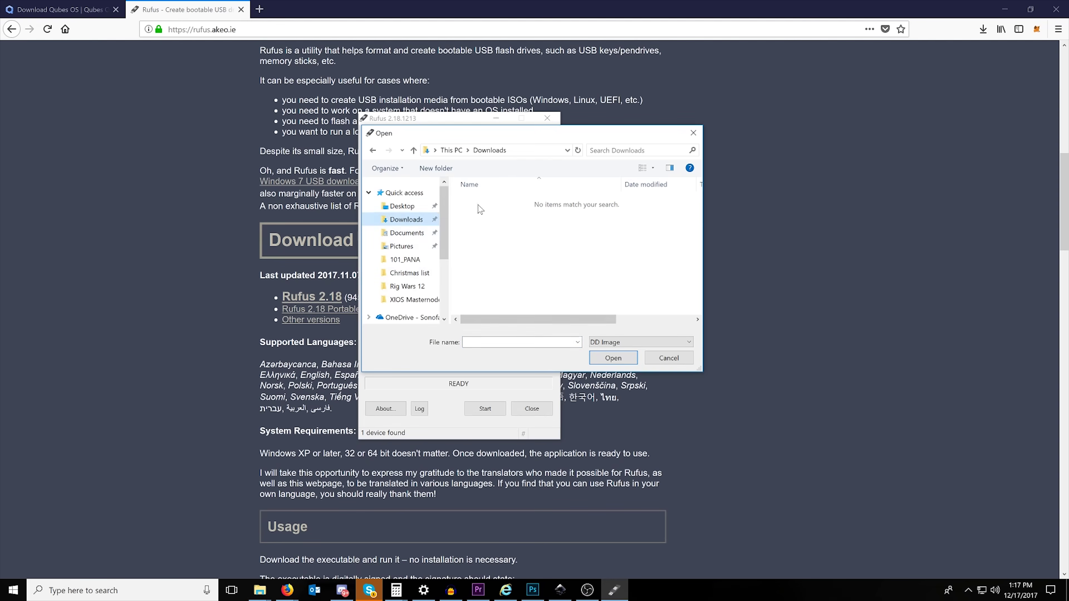
pyautogui.click(626, 344)
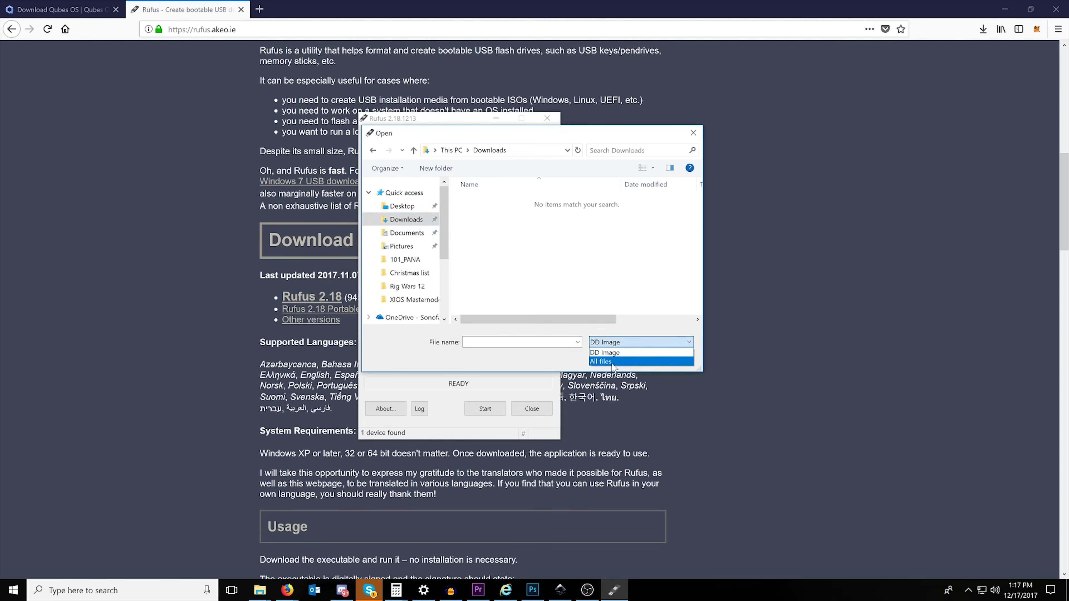
pyautogui.click(607, 363)
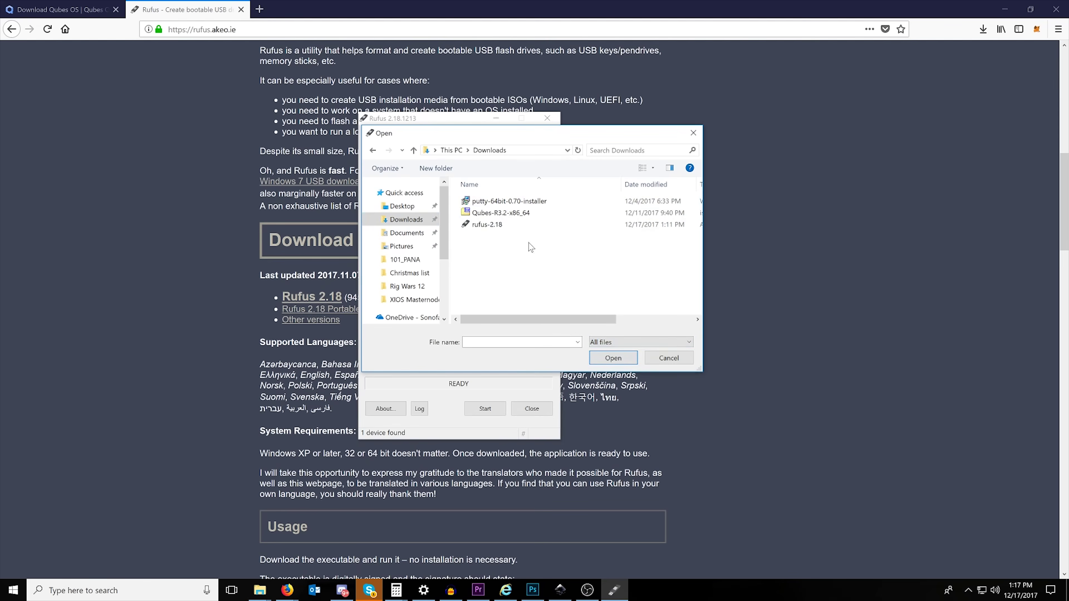
pyautogui.click(496, 213)
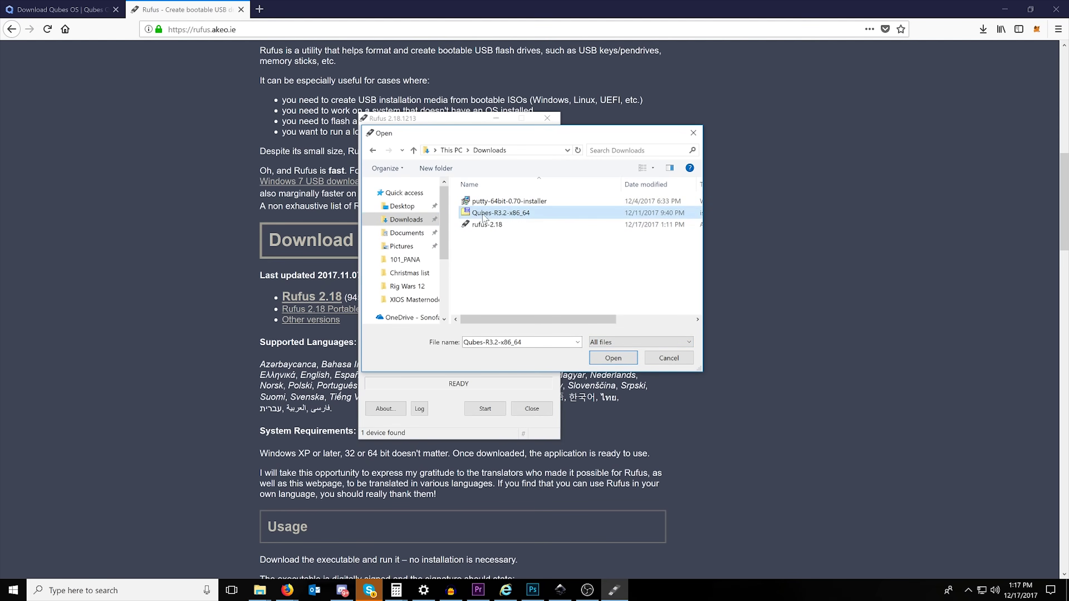
pyautogui.click(613, 358)
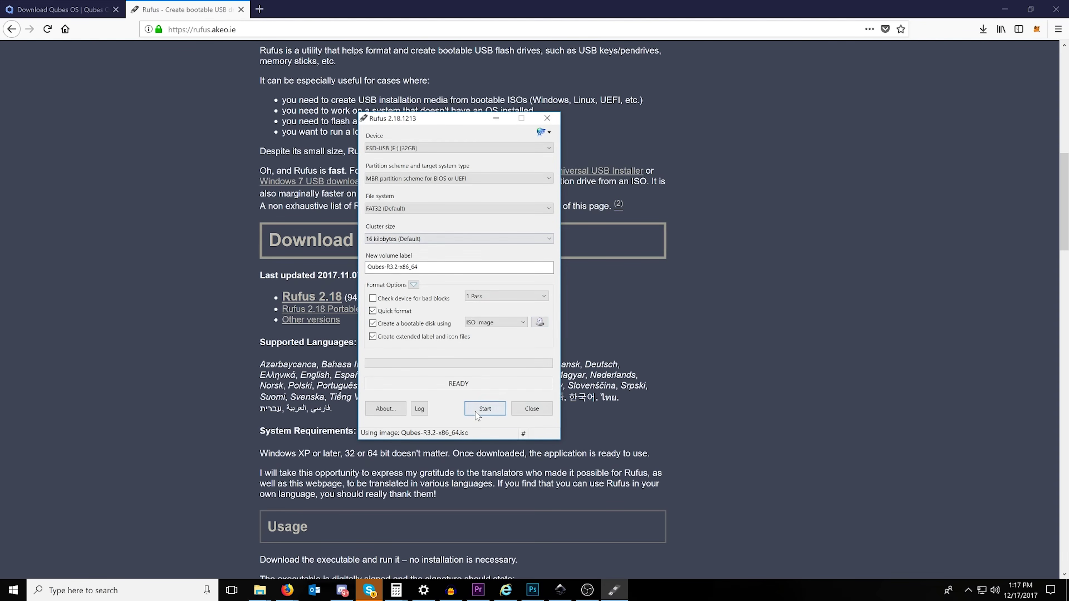
# Start the write, allow the Syslinux download, choose DD Image mode and confirm erasing the drive
pyautogui.click(484, 410)
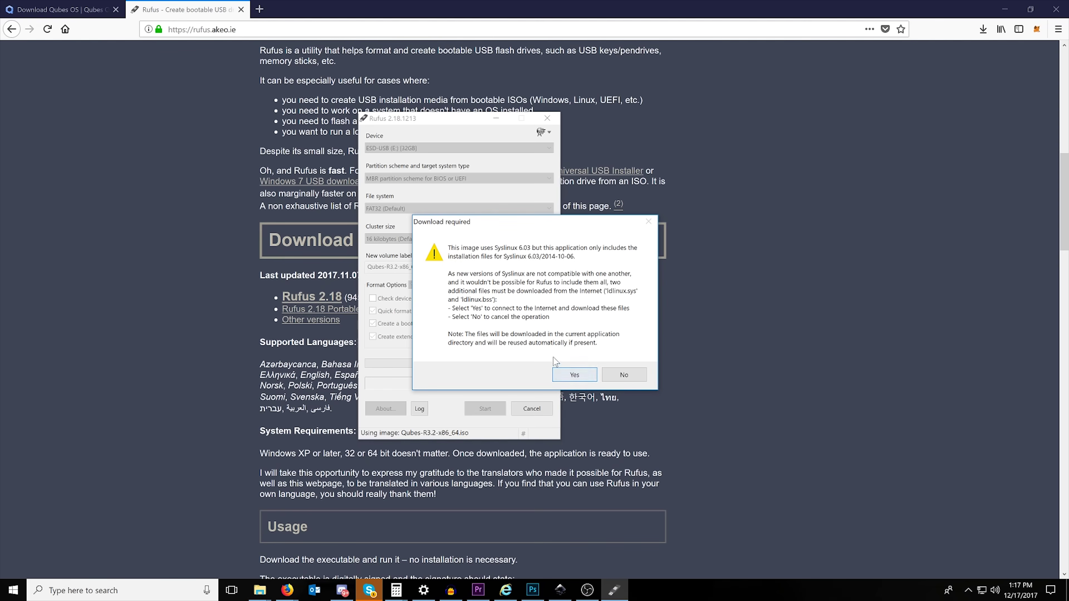
pyautogui.click(568, 375)
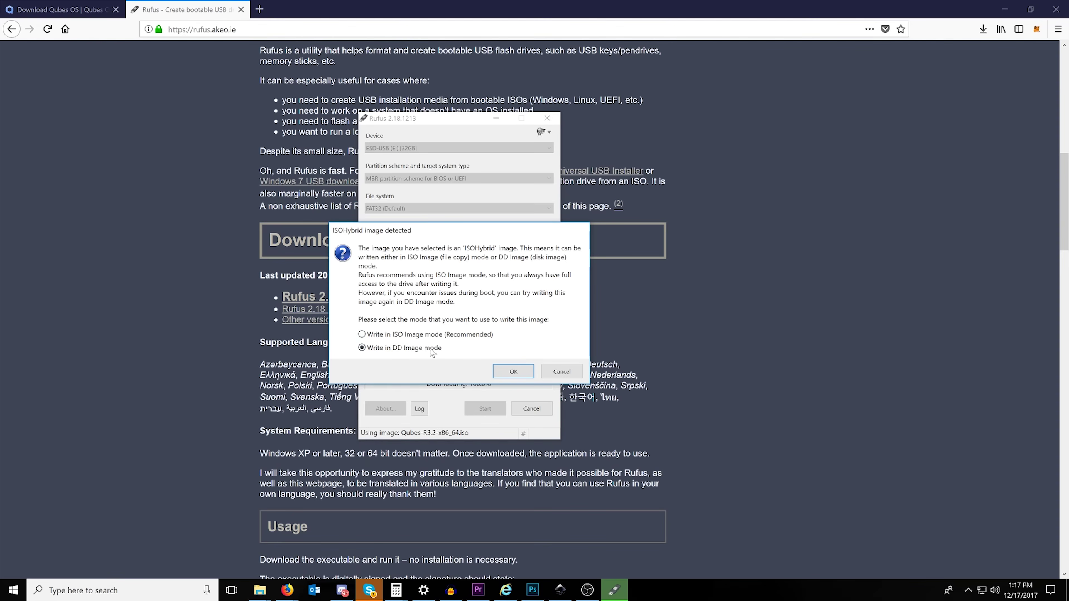
pyautogui.click(513, 373)
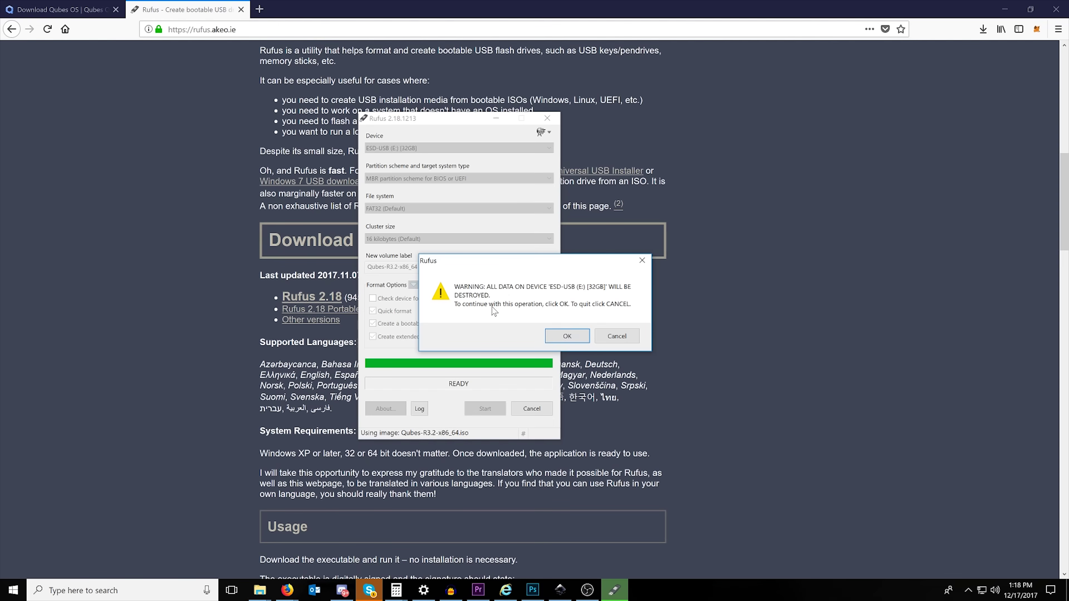
pyautogui.click(566, 336)
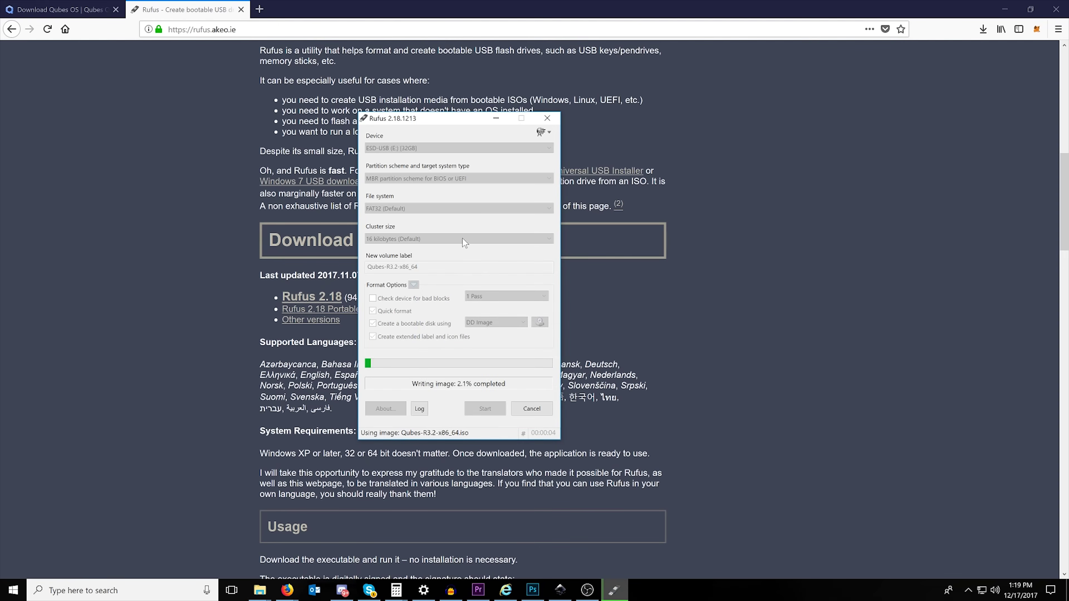